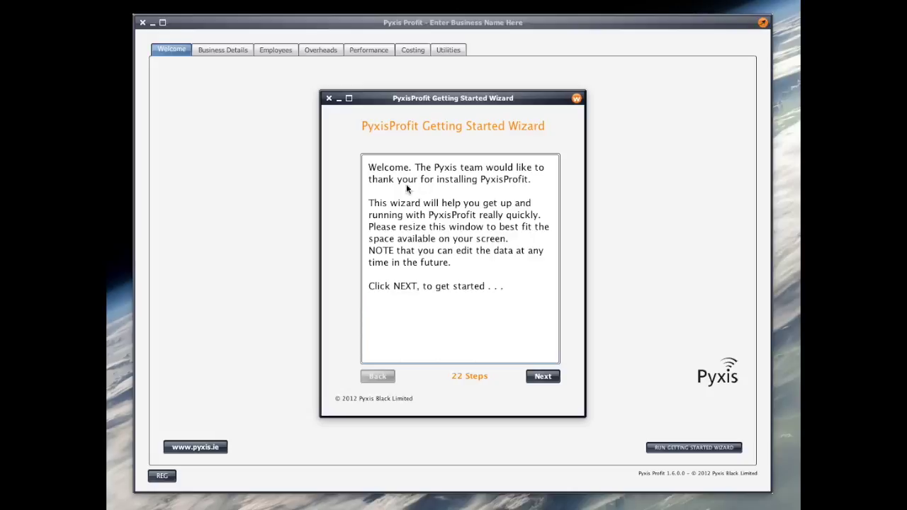
# Advance the wizard, move it aside, and choose Combined Goods - Service as the business type.
pyautogui.click(547, 378)
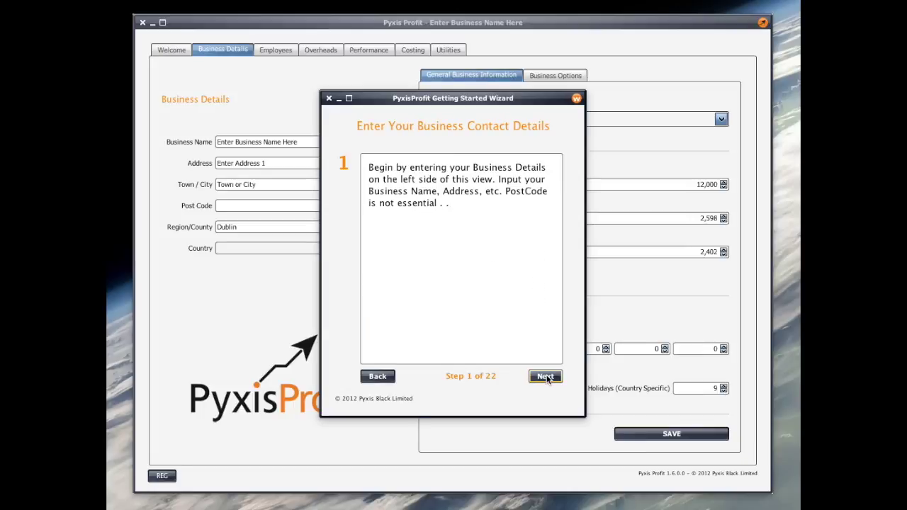
pyautogui.moveTo(368, 98); pyautogui.dragTo(906, 98)
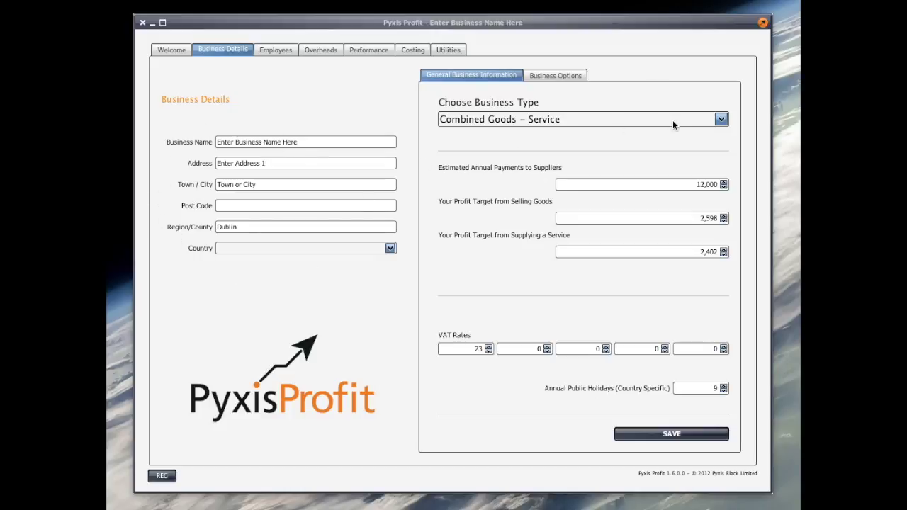
pyautogui.click(721, 119)
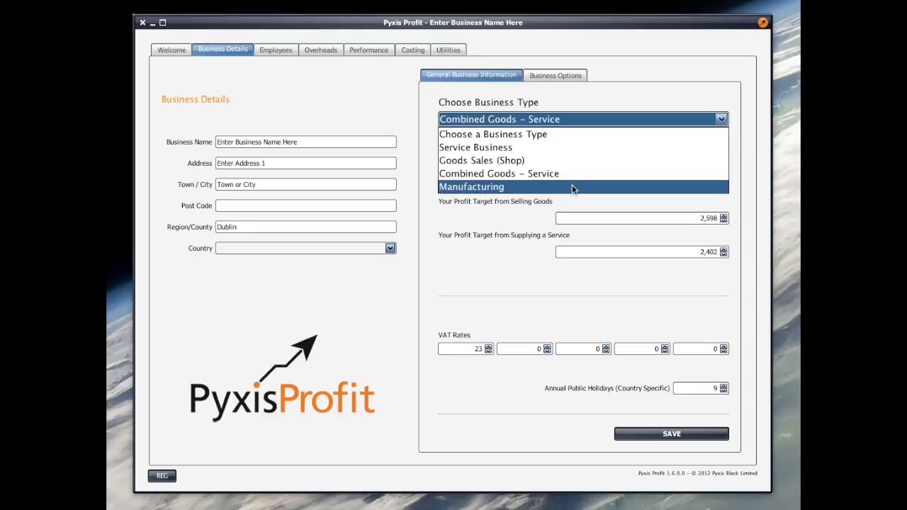
pyautogui.click(547, 177)
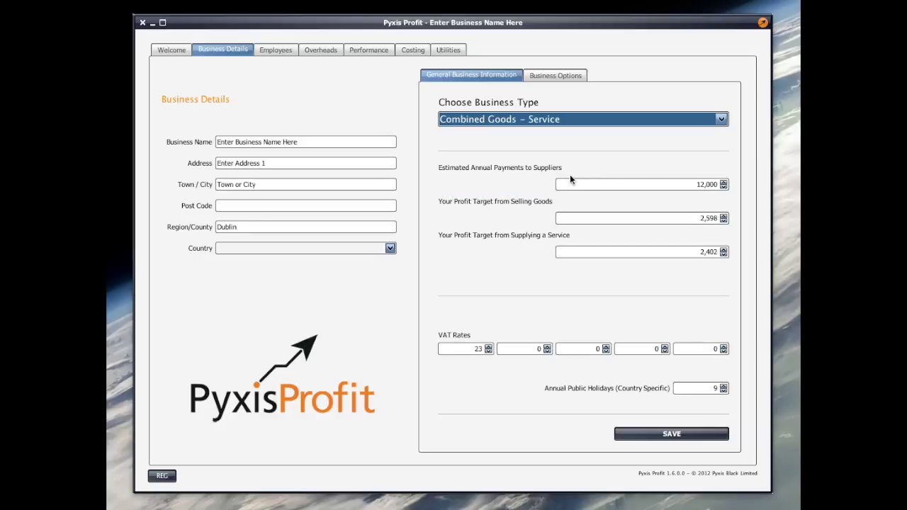
# Set the goods and service profit targets to 2500 and the second VAT rate to 13.5, then save.
pyautogui.doubleClick(697, 218)
pyautogui.write('2500')
pyautogui.doubleClick(696, 251)
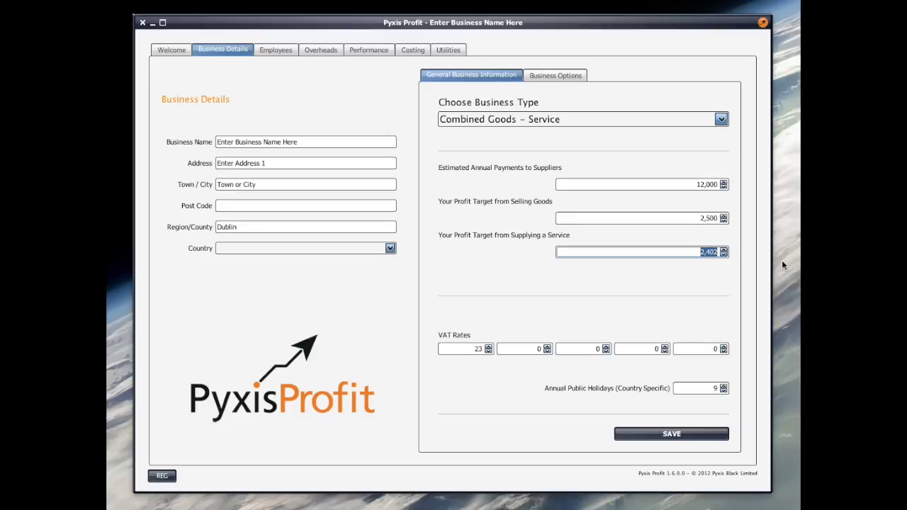
pyautogui.write('2500')
pyautogui.click(531, 348)
pyautogui.write('13')
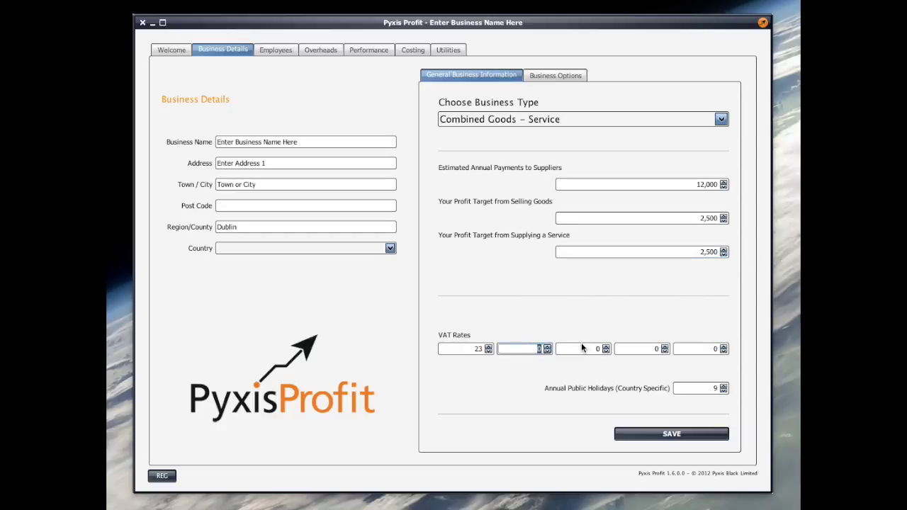
pyautogui.write('.5')
pyautogui.click(687, 435)
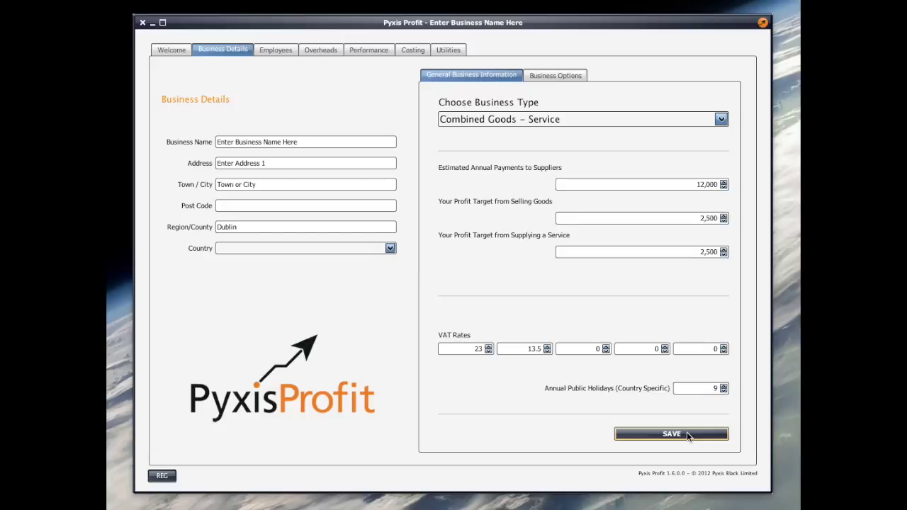
# Load the Minimum Wage Person employee record and untick Chargeable.
pyautogui.click(281, 49)
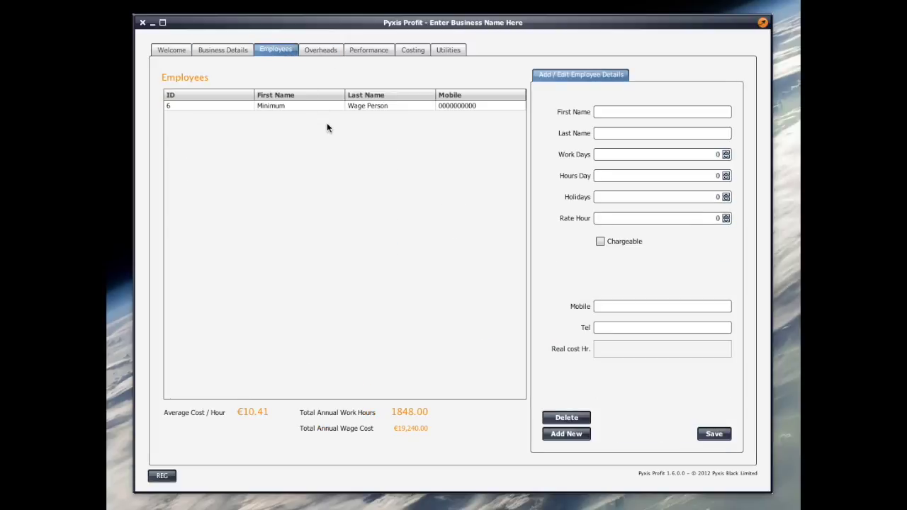
pyautogui.click(285, 105)
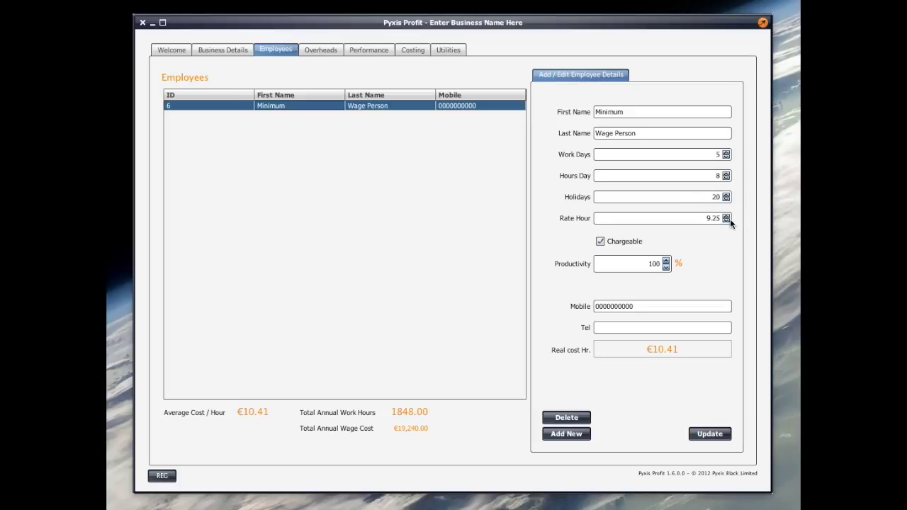
pyautogui.click(600, 241)
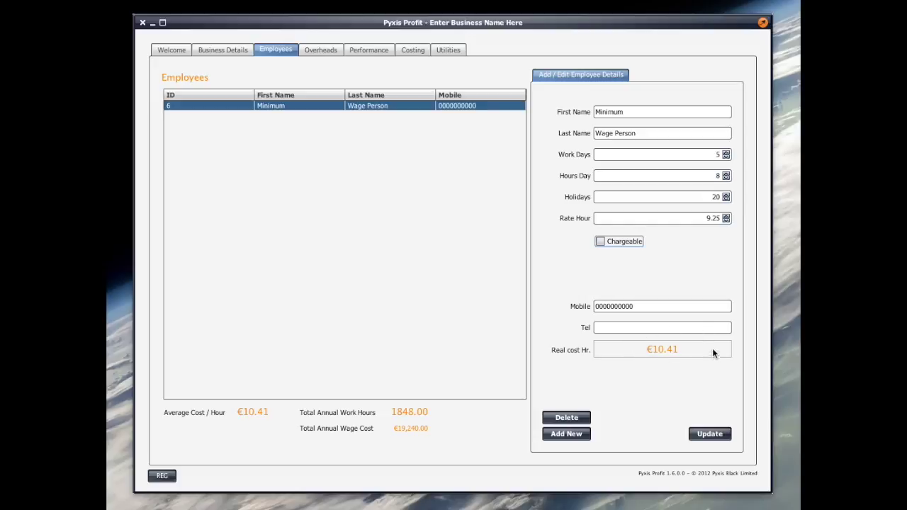
pyautogui.moveTo(709, 343)
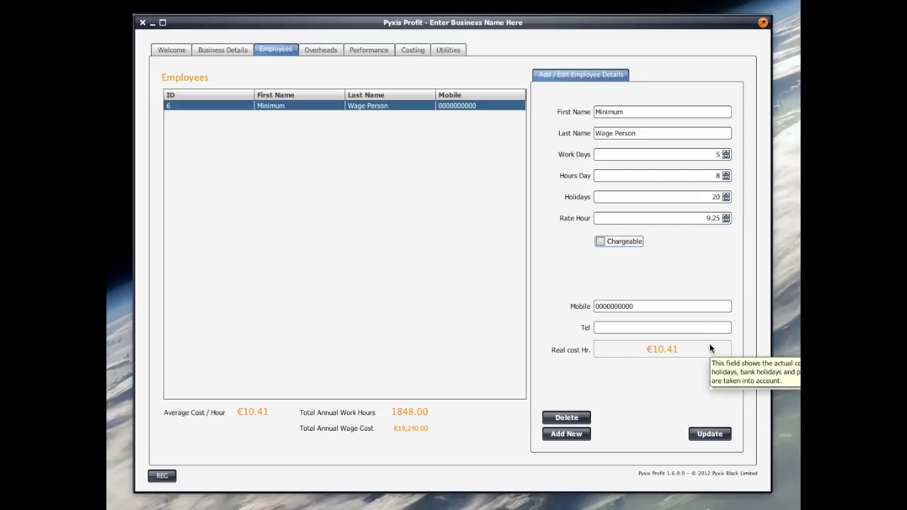
# Start a new employee record with the employee's first and last name and 5 work days.
pyautogui.click(572, 434)
pyautogui.click(626, 112)
pyautogui.press('Tab')
pyautogui.moveTo(712, 155); pyautogui.dragTo(735, 156)
pyautogui.write('5')
pyautogui.moveTo(712, 176); pyautogui.dragTo(735, 178)
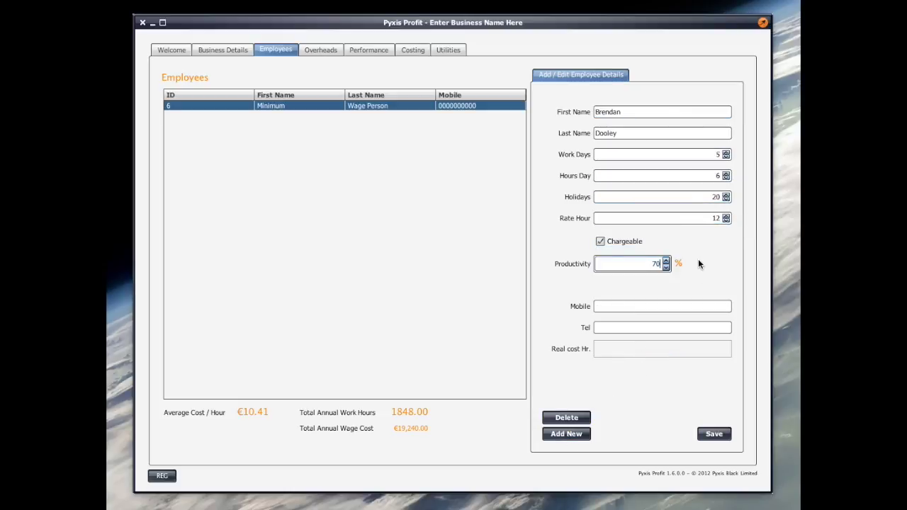
# Enter the employee's mobile number, save the record, then view the Overheads list.
pyautogui.click(644, 306)
pyautogui.write('0000000000')
pyautogui.click(715, 434)
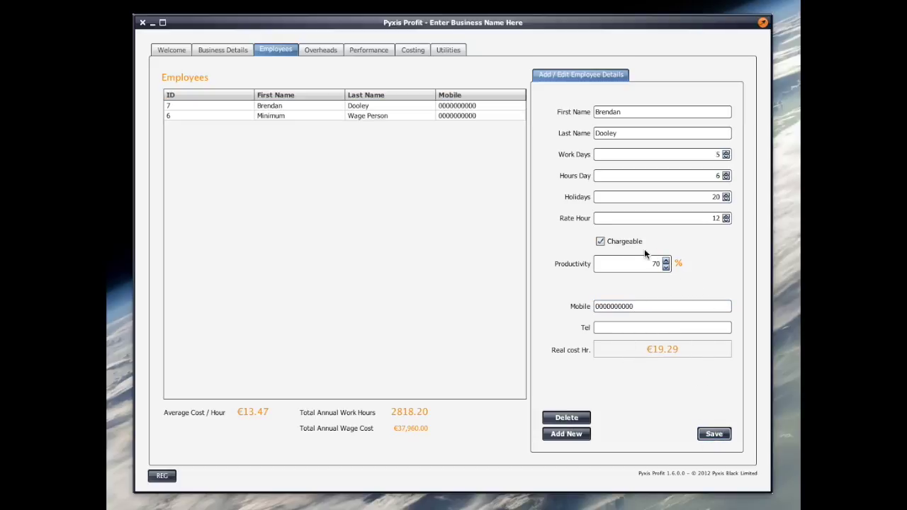
pyautogui.moveTo(719, 349)
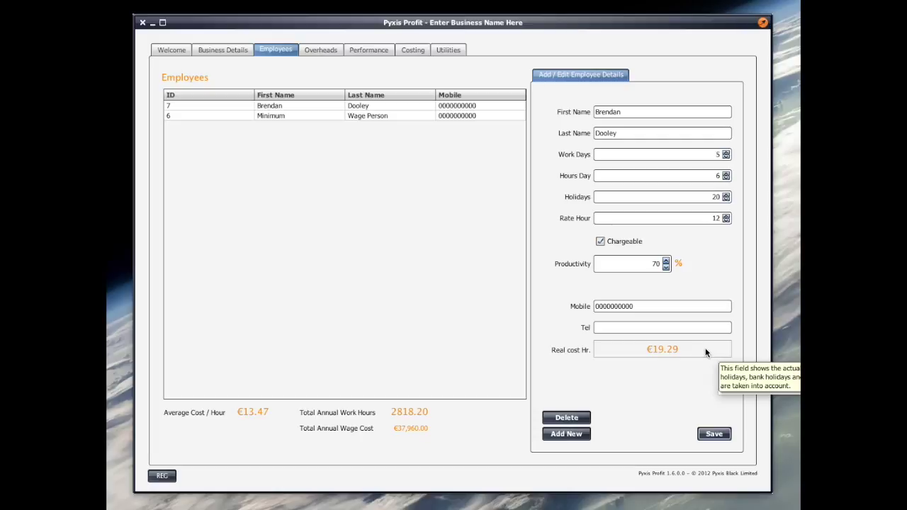
pyautogui.click(322, 50)
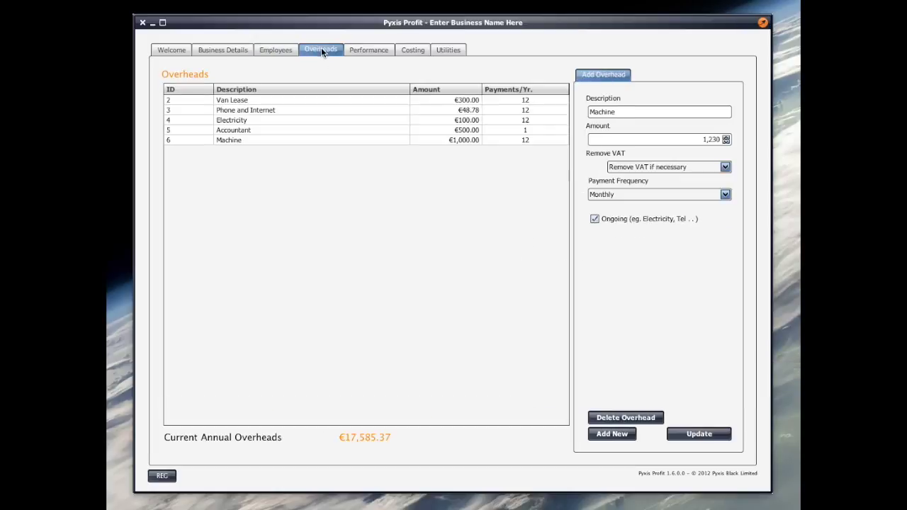
# Review the Van Lease and Phone and Internet overheads, then start a blank overhead entry.
pyautogui.click(421, 100)
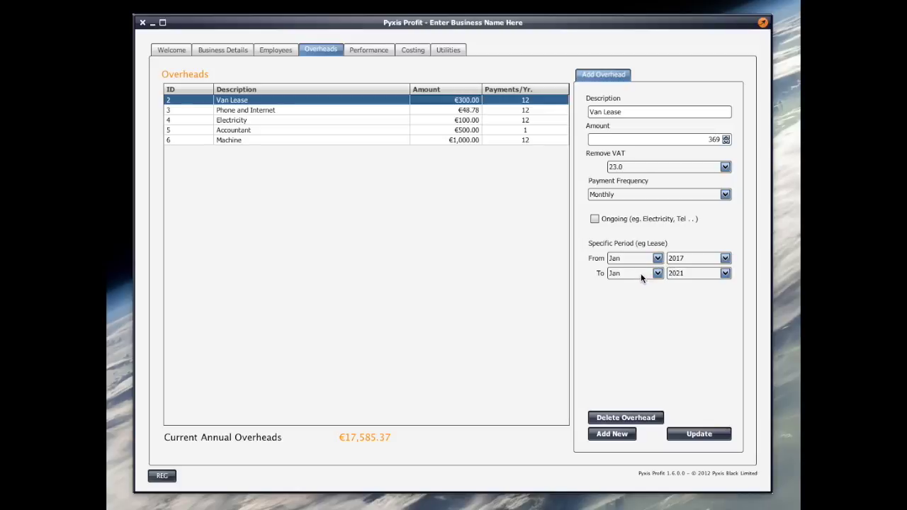
pyautogui.click(486, 109)
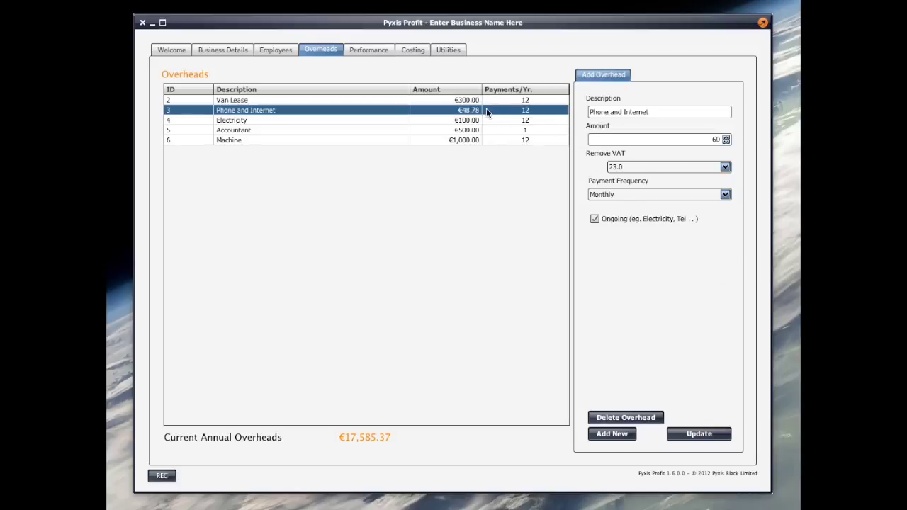
pyautogui.click(612, 433)
# Add a Miscellaneous overhead of 100 with 23.0 VAT removed, paid Monthly.
pyautogui.click(613, 110)
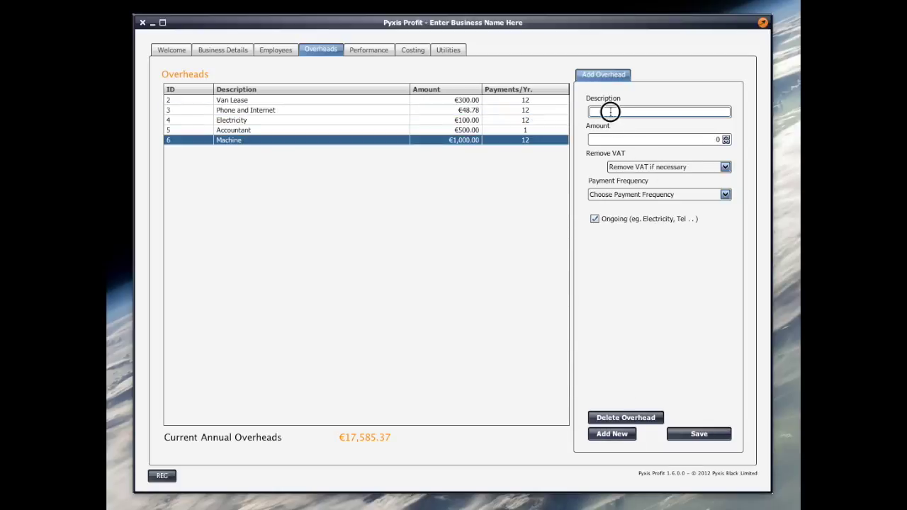
pyautogui.write('Miscellaneous')
pyautogui.press('Tab')
pyautogui.write('100')
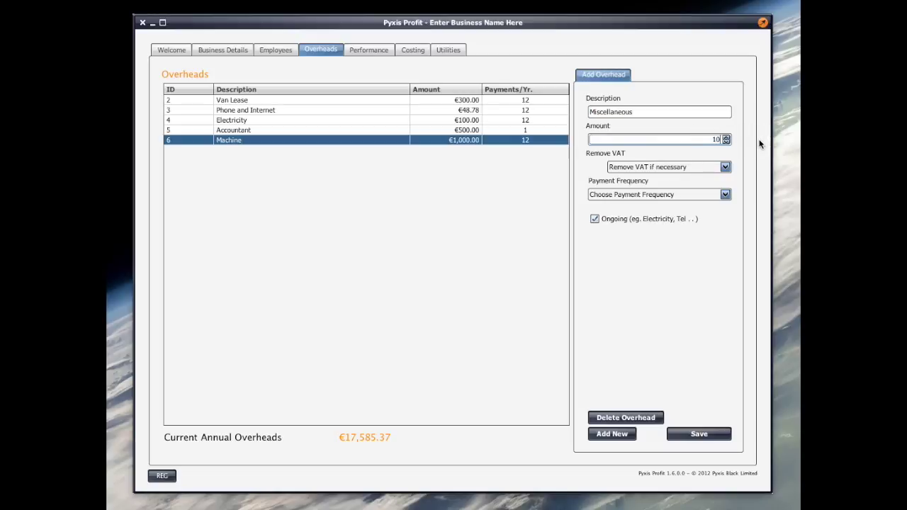
pyautogui.click(687, 167)
pyautogui.click(650, 192)
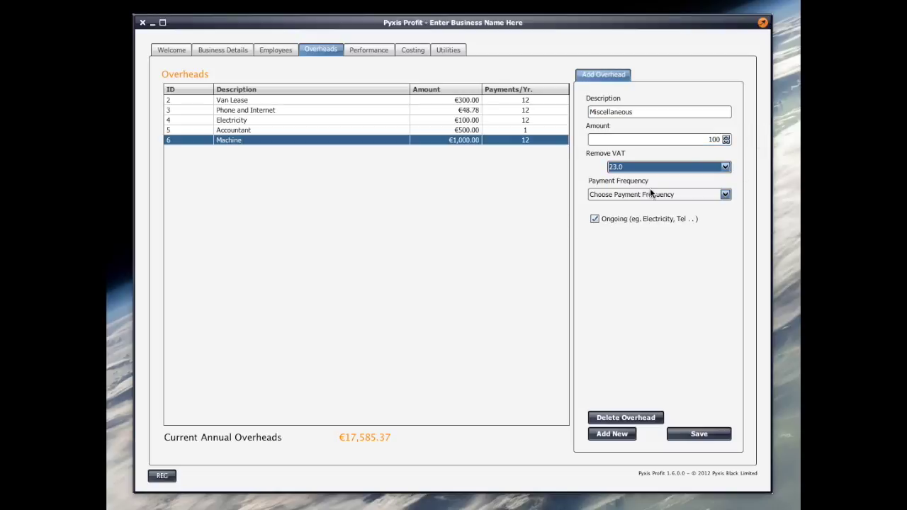
pyautogui.click(675, 197)
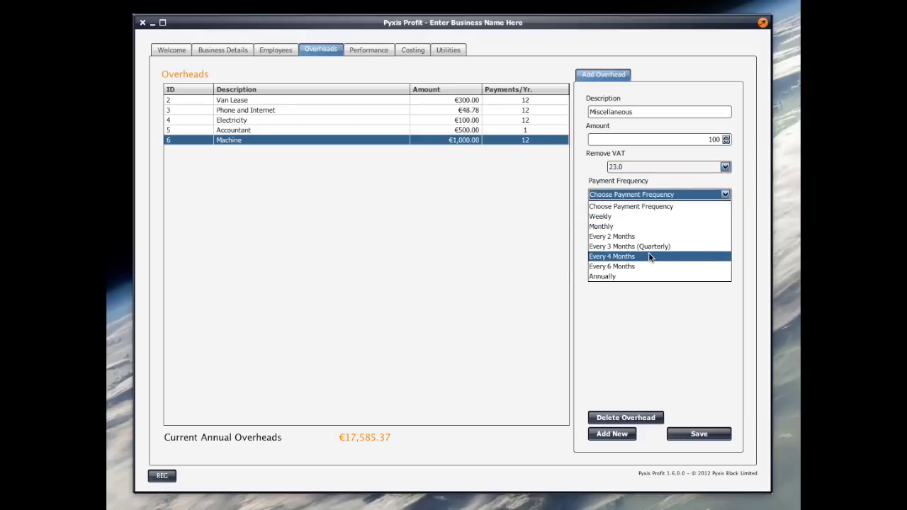
pyautogui.click(629, 226)
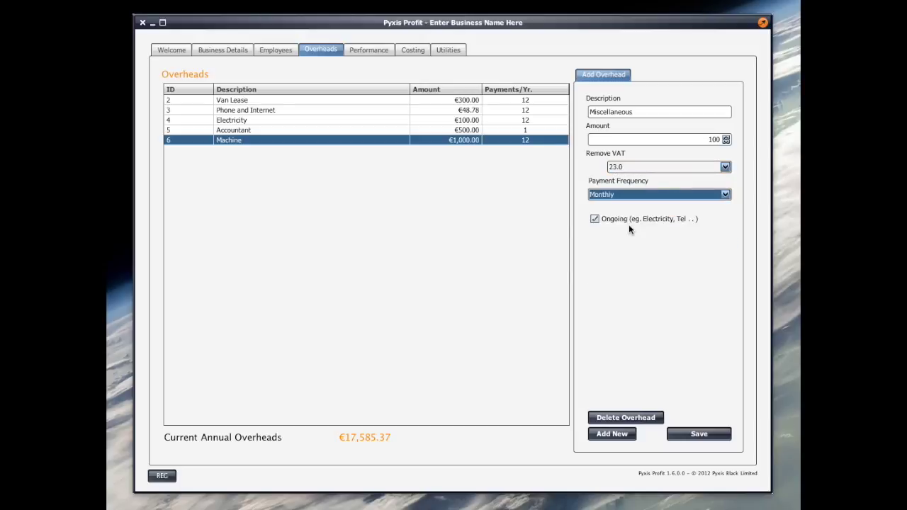
pyautogui.click(687, 434)
# Add a Diesel overhead of 30 with 23.0 VAT removed, paid Weekly.
pyautogui.click(624, 434)
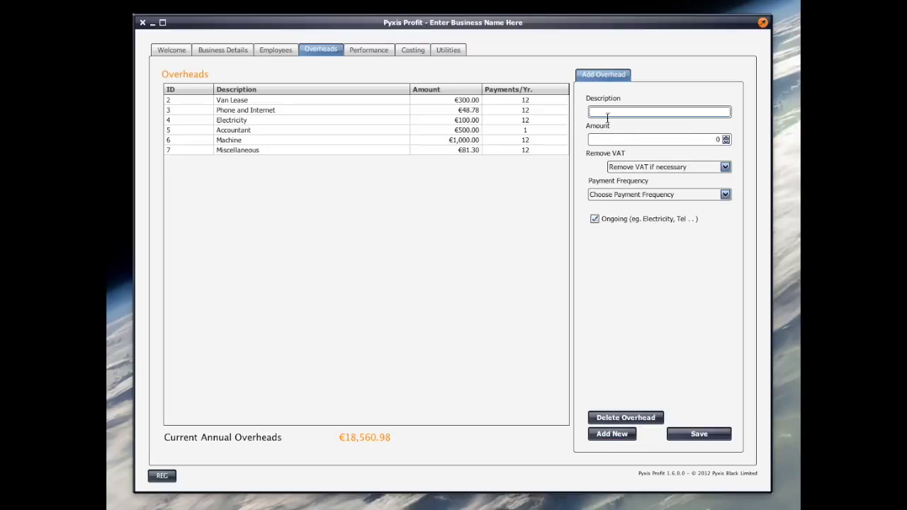
pyautogui.write('Diesel .')
pyautogui.click(740, 143)
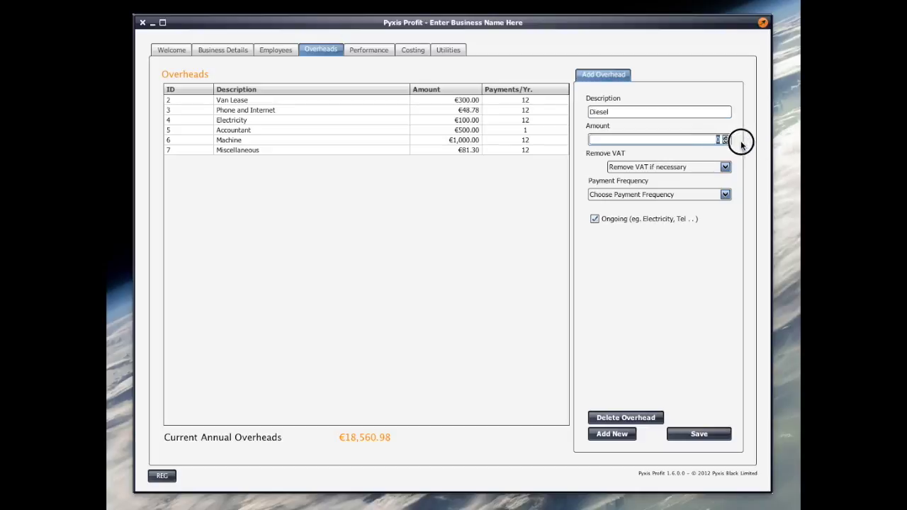
pyautogui.write('30')
pyautogui.click(666, 167)
pyautogui.click(648, 188)
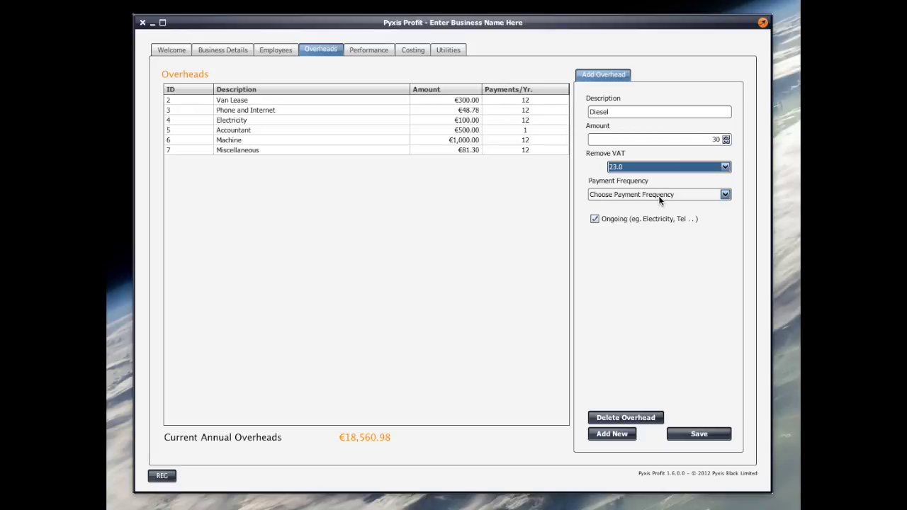
pyautogui.click(659, 194)
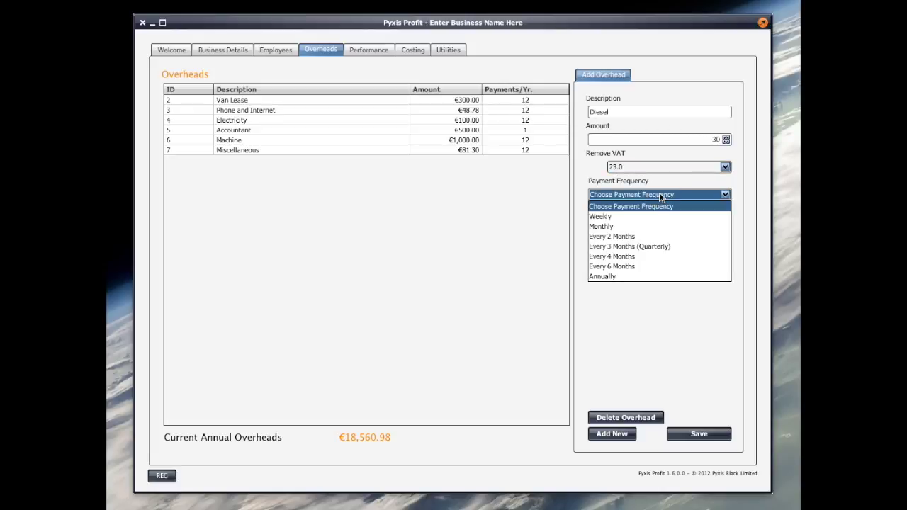
pyautogui.click(626, 214)
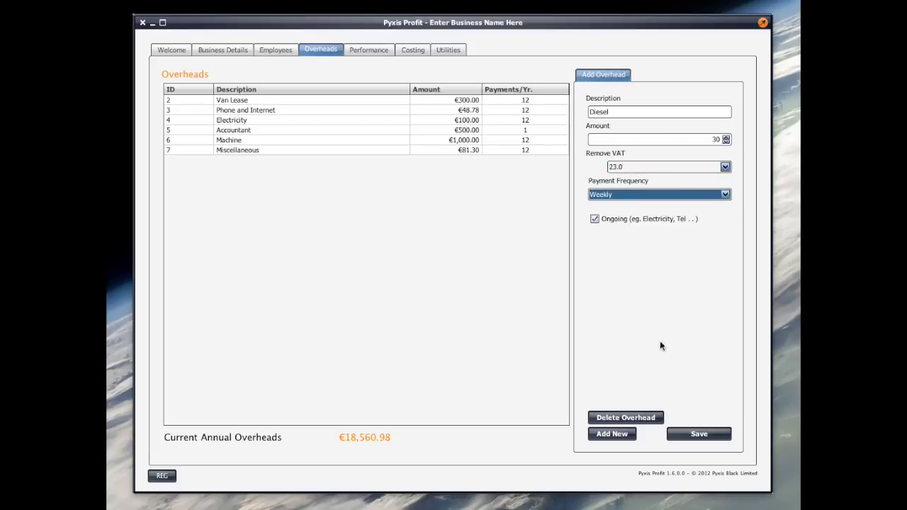
pyautogui.click(701, 434)
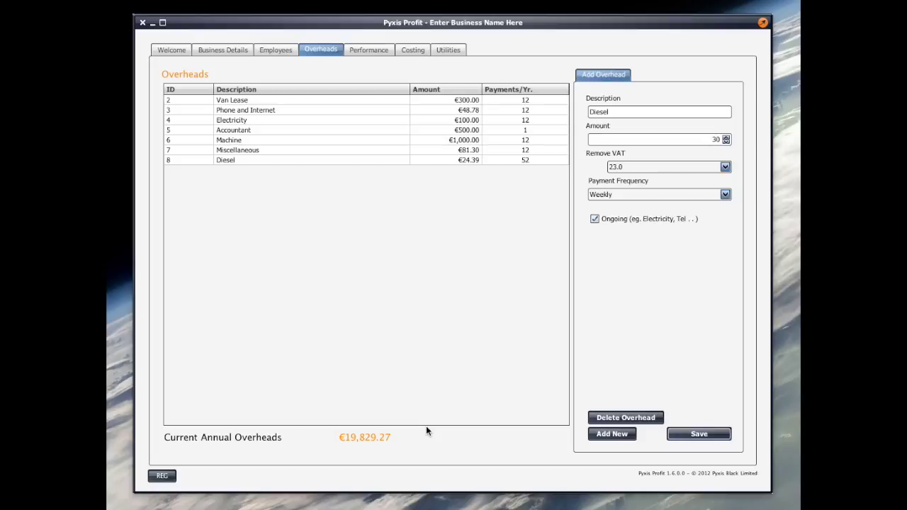
# Review the performance targets, checking the Business Details profit targets before returning.
pyautogui.click(363, 49)
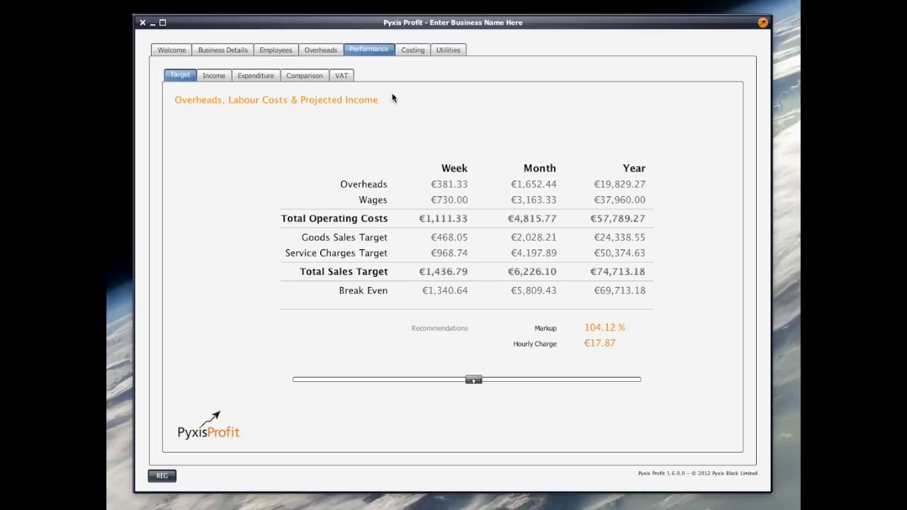
pyautogui.click(239, 51)
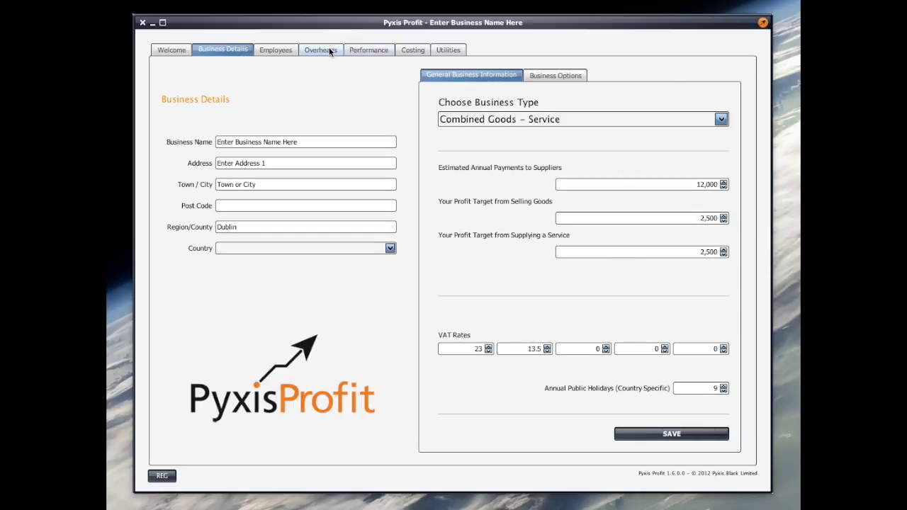
pyautogui.click(372, 51)
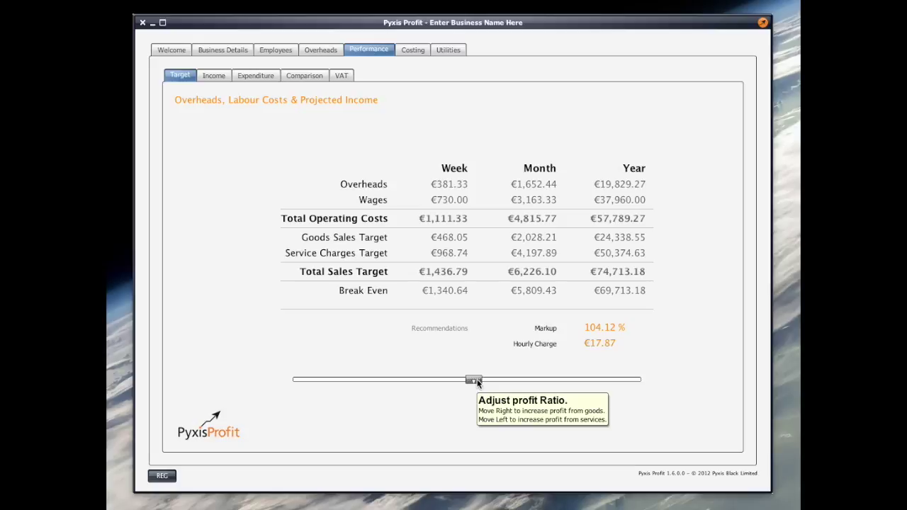
# Slide the profit ratio toward goods, then back to just past centre, giving 109.74% markup.
pyautogui.moveTo(476, 381); pyautogui.dragTo(543, 382)
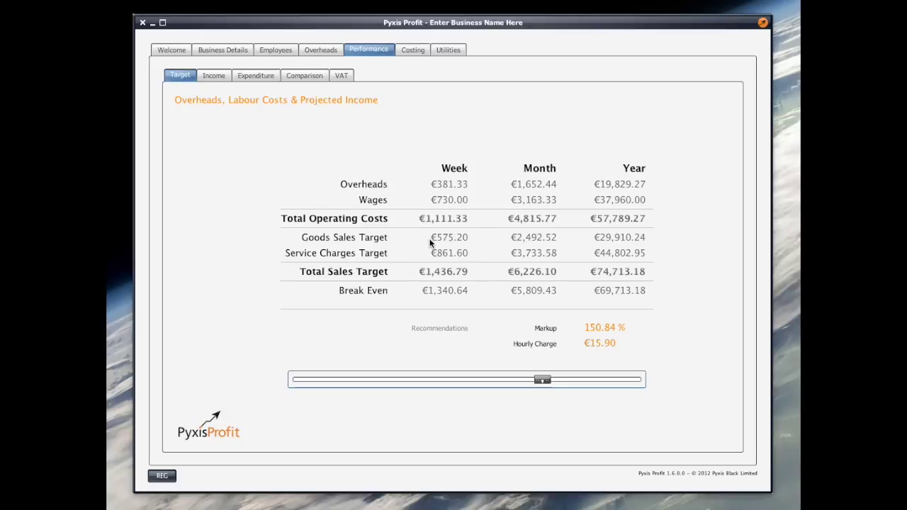
pyautogui.moveTo(546, 381); pyautogui.dragTo(559, 382)
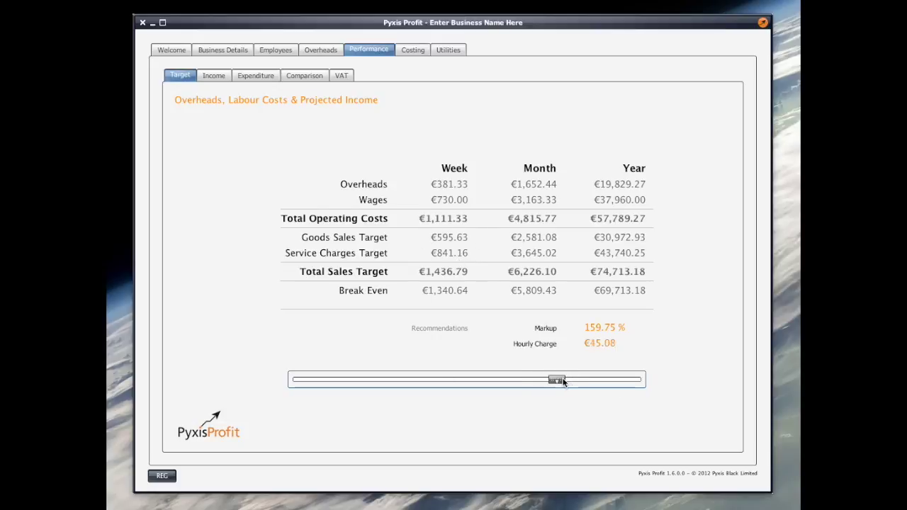
pyautogui.moveTo(558, 382); pyautogui.dragTo(588, 381)
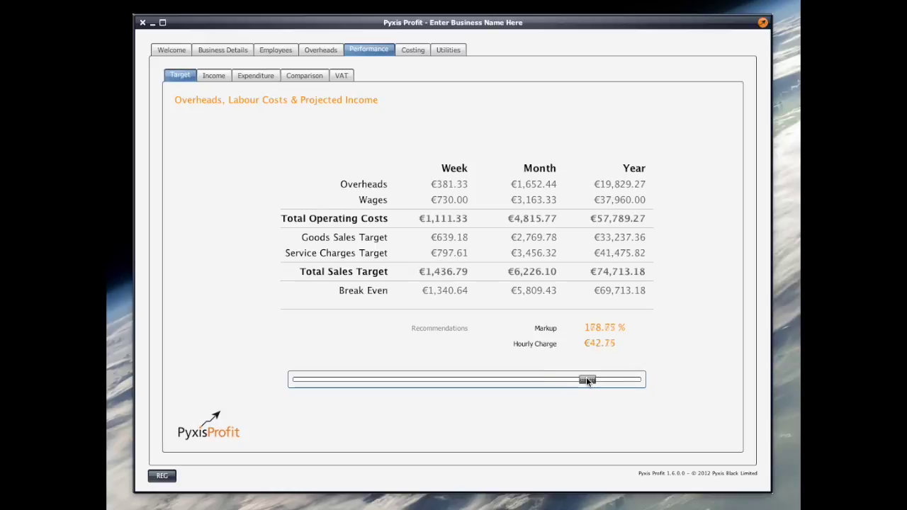
pyautogui.moveTo(589, 381); pyautogui.dragTo(616, 381)
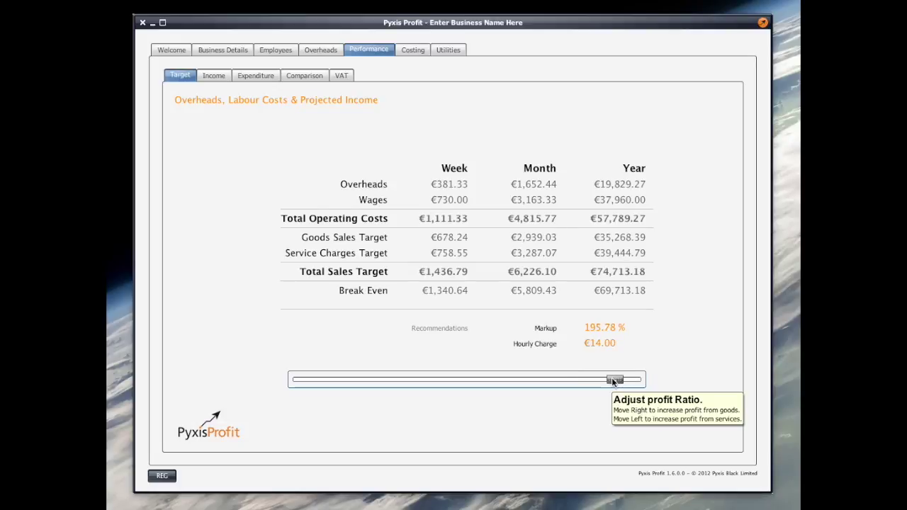
pyautogui.moveTo(614, 381); pyautogui.dragTo(476, 380)
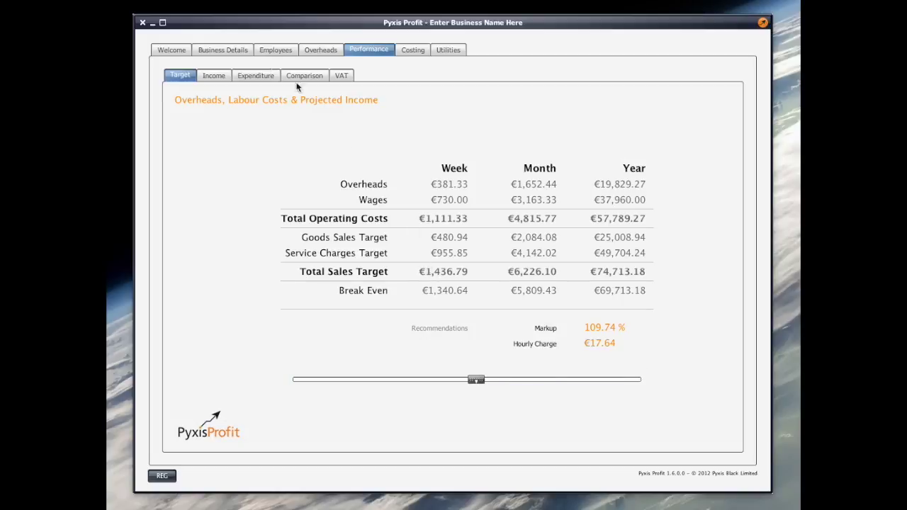
# Browse the Income, Expenditure, Comparison and VAT records, then open the Costing customer list.
pyautogui.click(213, 78)
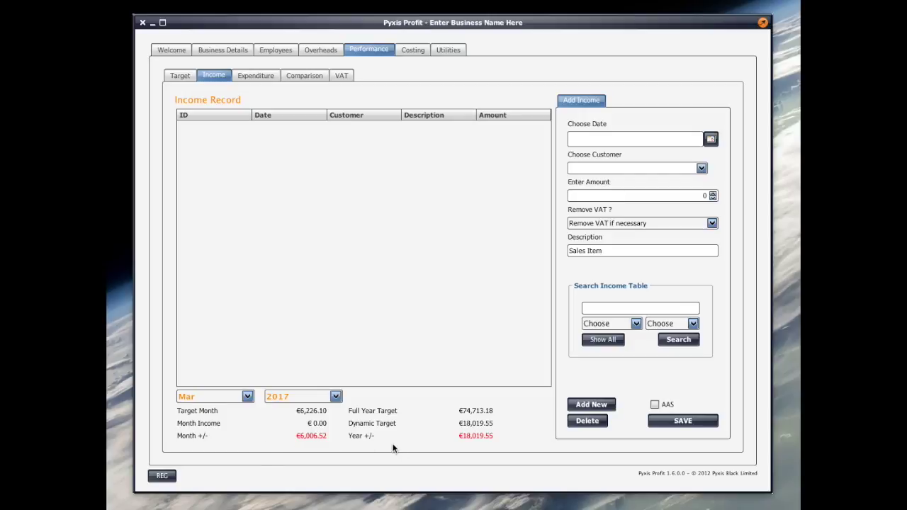
pyautogui.click(258, 75)
pyautogui.click(307, 76)
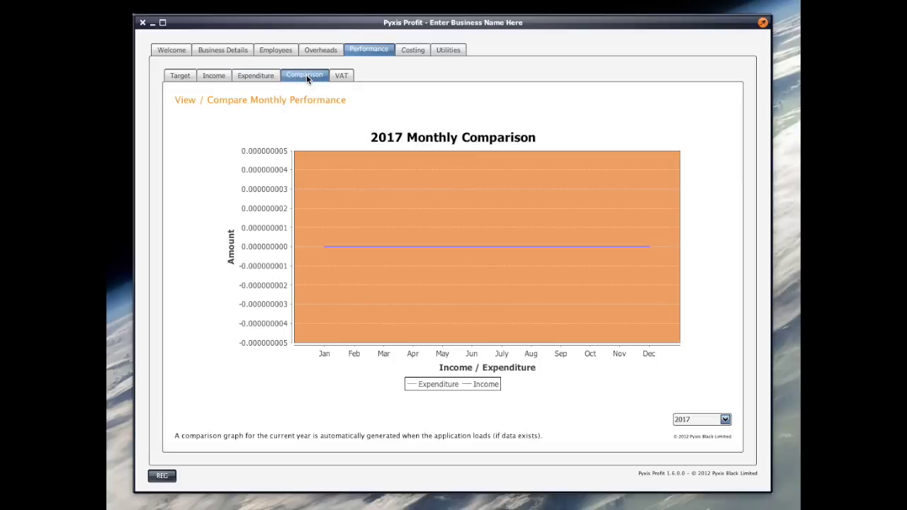
pyautogui.click(342, 75)
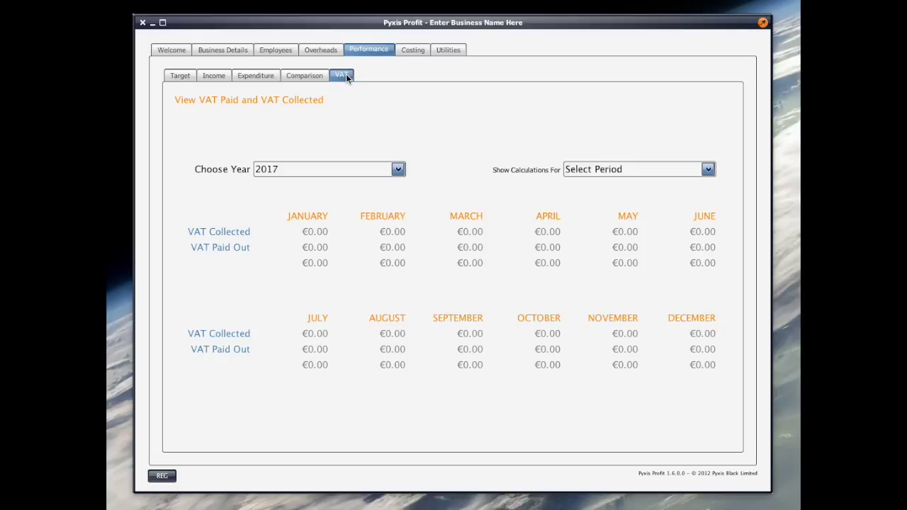
pyautogui.click(412, 49)
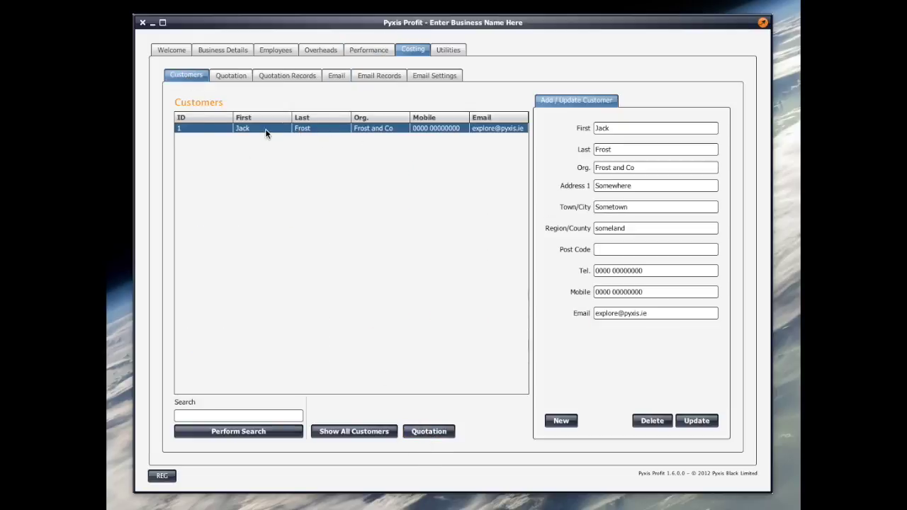
# Update the Test Quotation to 2 labour hours (€244.27) and create the quotation email.
pyautogui.click(429, 431)
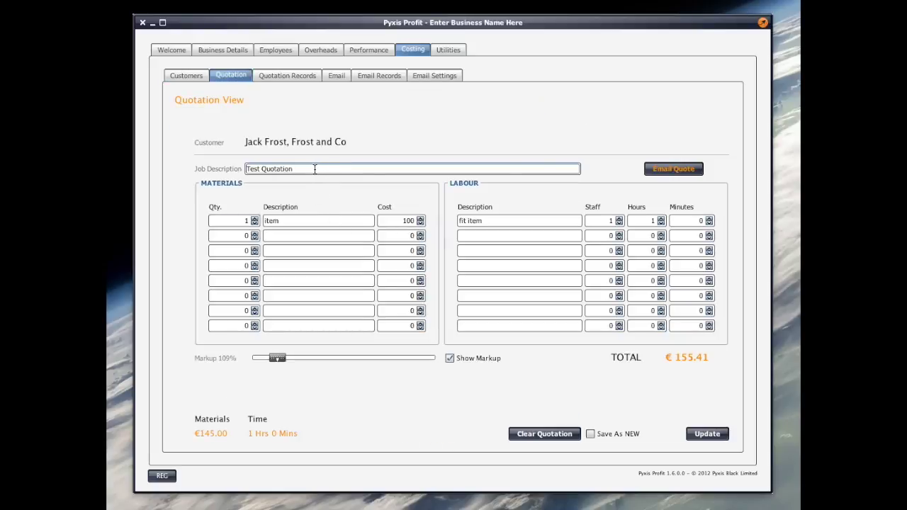
pyautogui.click(315, 169)
pyautogui.click(660, 221)
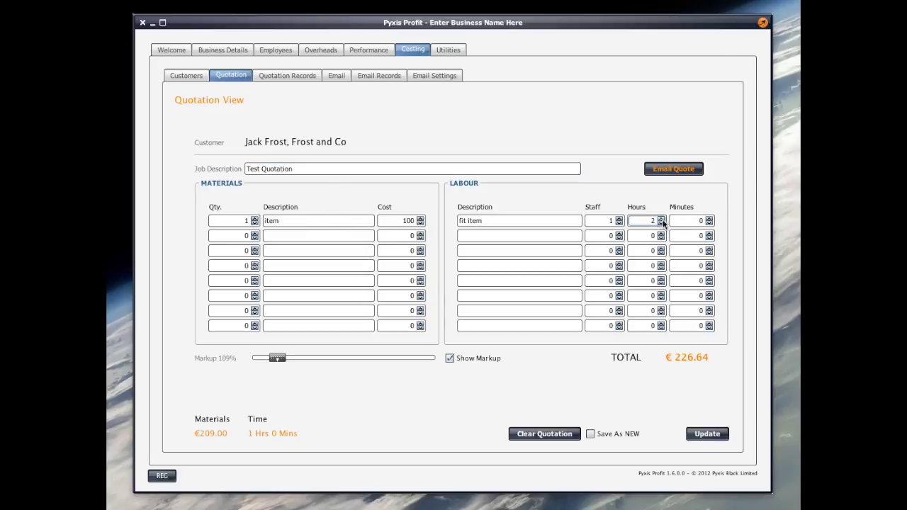
pyautogui.click(706, 434)
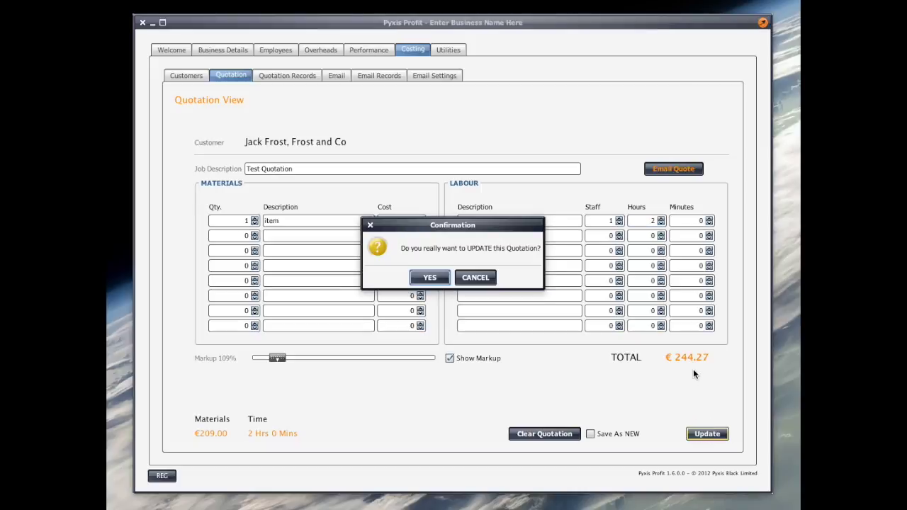
pyautogui.click(431, 277)
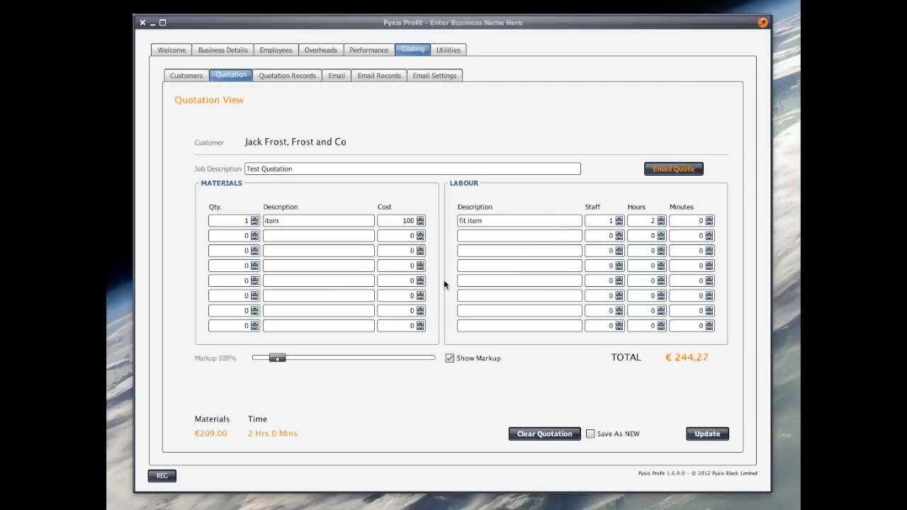
pyautogui.click(674, 168)
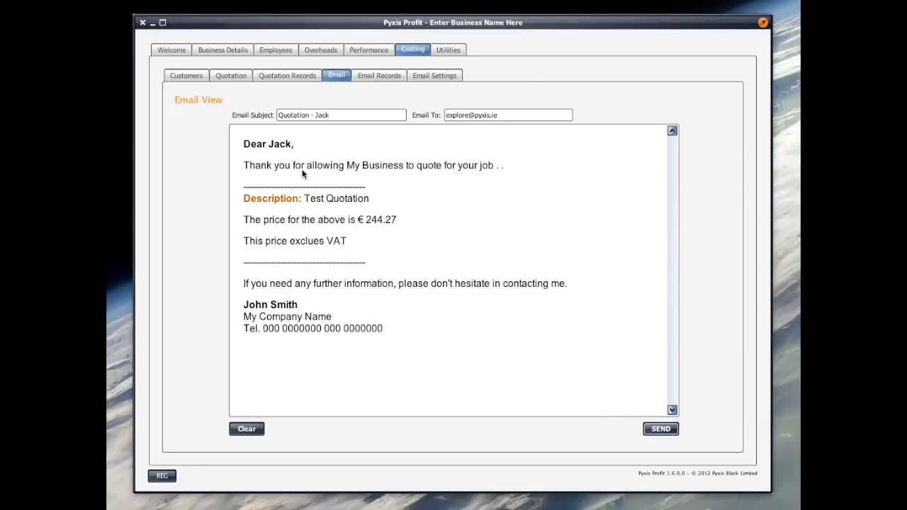
# Look over the Email Settings, then bring up the Utilities' Universal CSV File Import page.
pyautogui.click(439, 77)
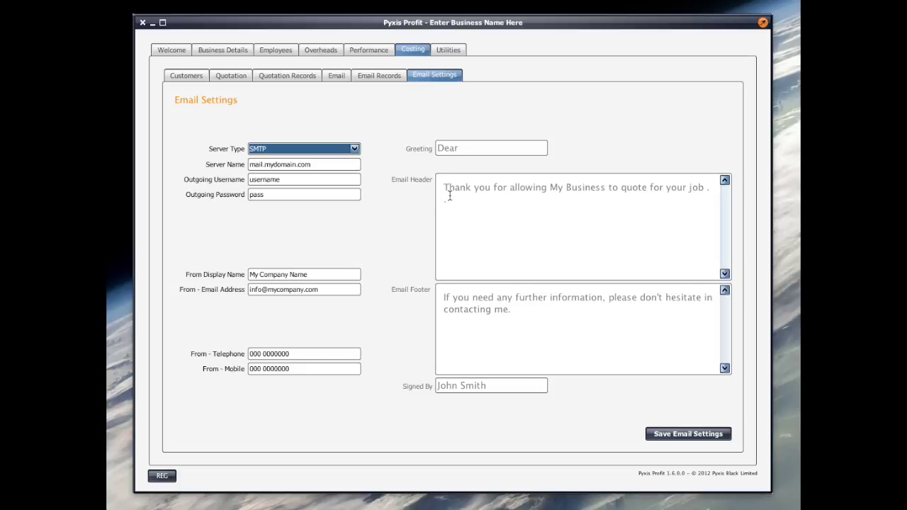
pyautogui.click(450, 50)
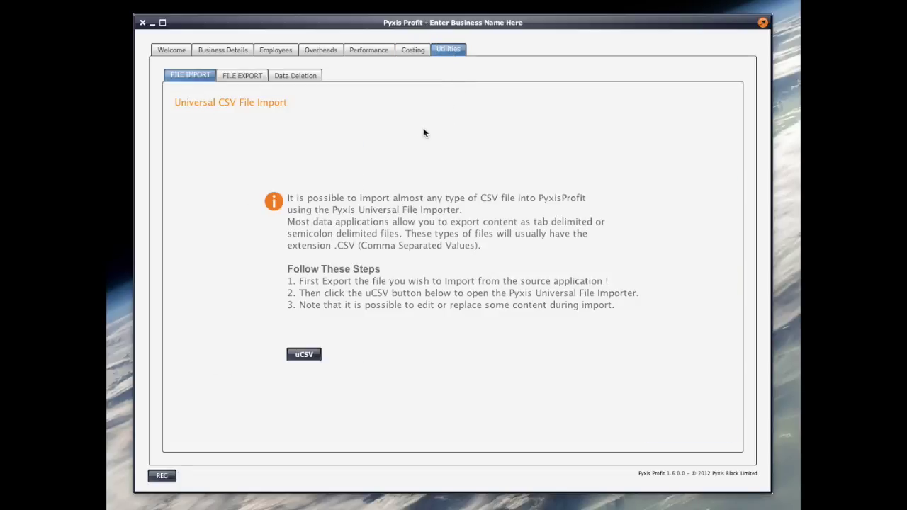
# Open and close the uCSV importer, check File Export, then show the Data Deletion options.
pyautogui.click(304, 354)
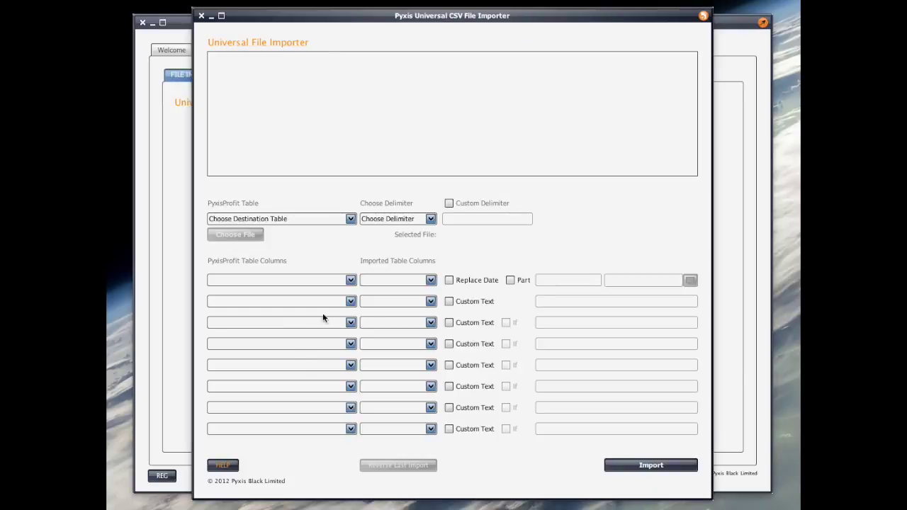
pyautogui.click(202, 15)
pyautogui.click(236, 77)
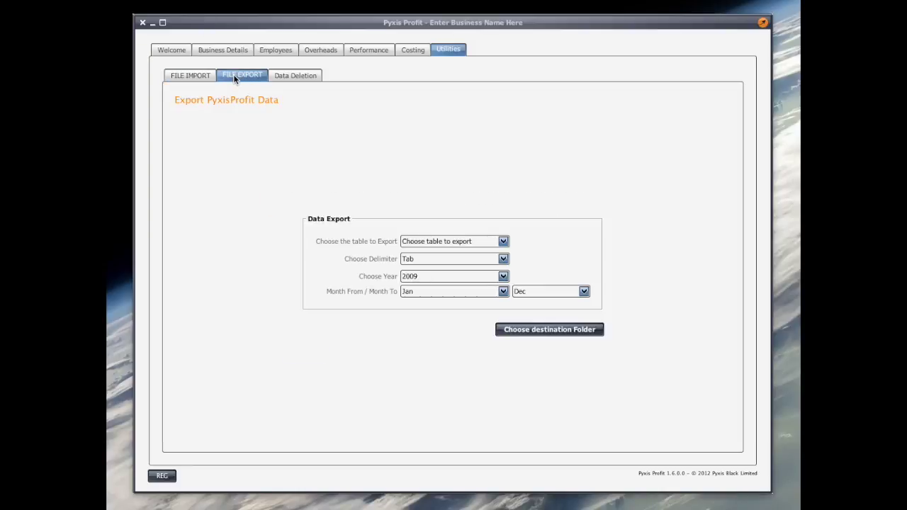
pyautogui.click(292, 75)
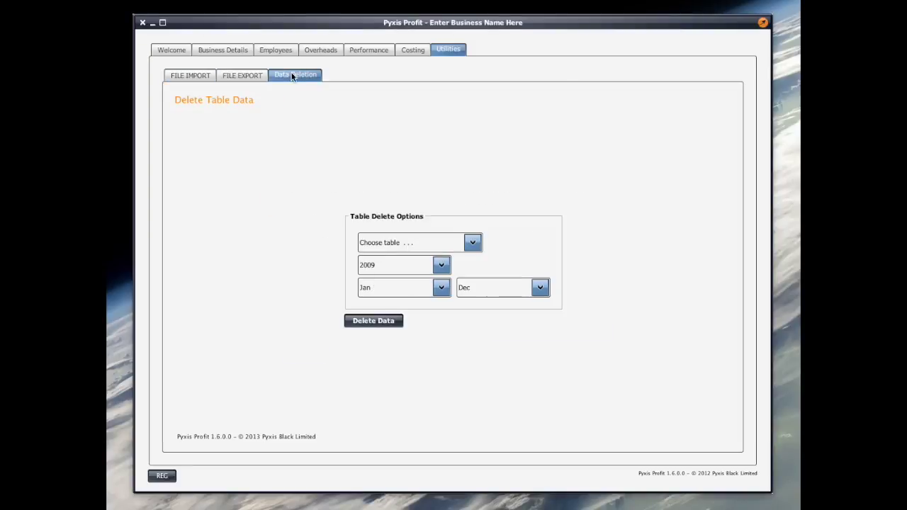